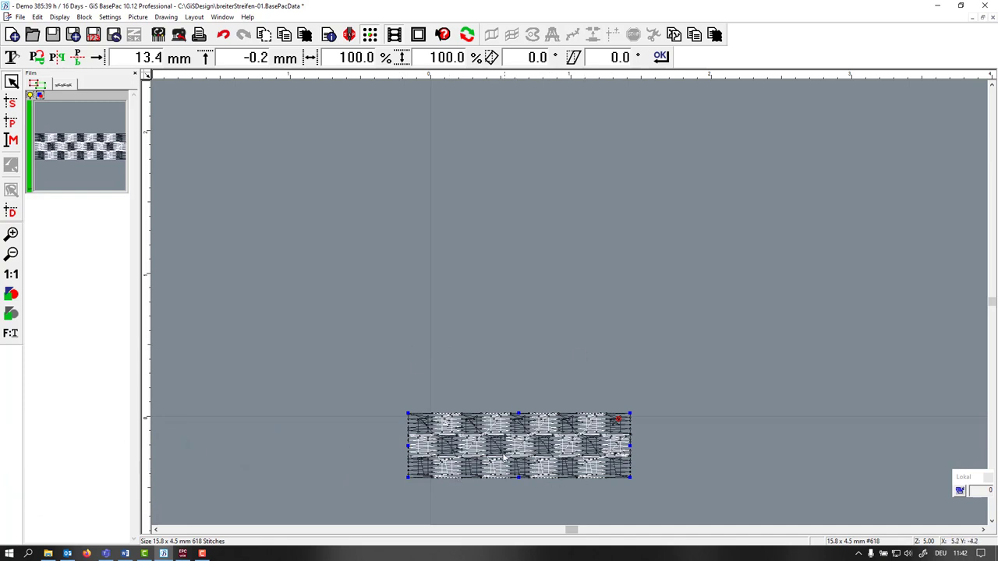
Enter the lettering '2 MUCH' in the Ranchers font above the checkered stripe
left_click(11, 140)
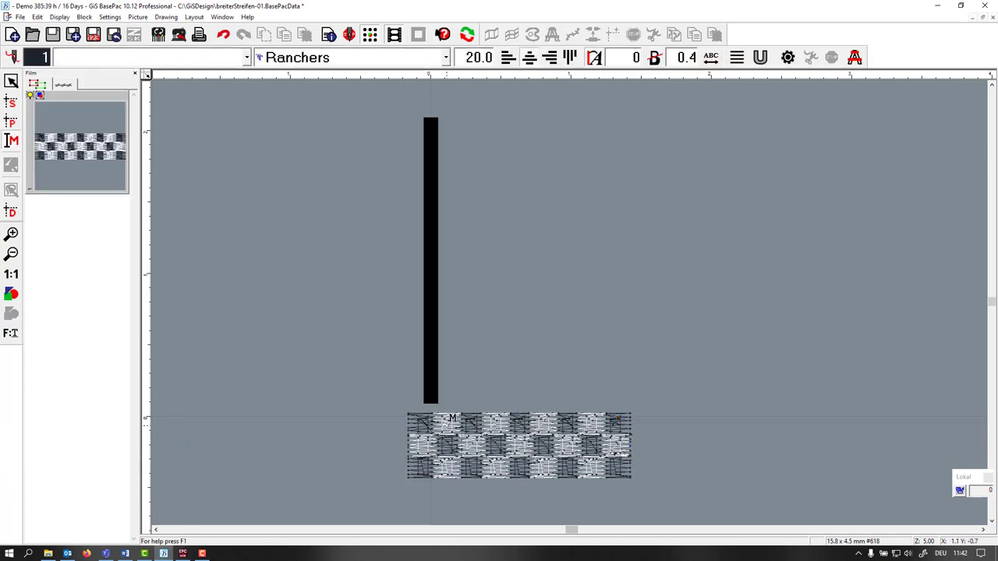
left_click(445, 57)
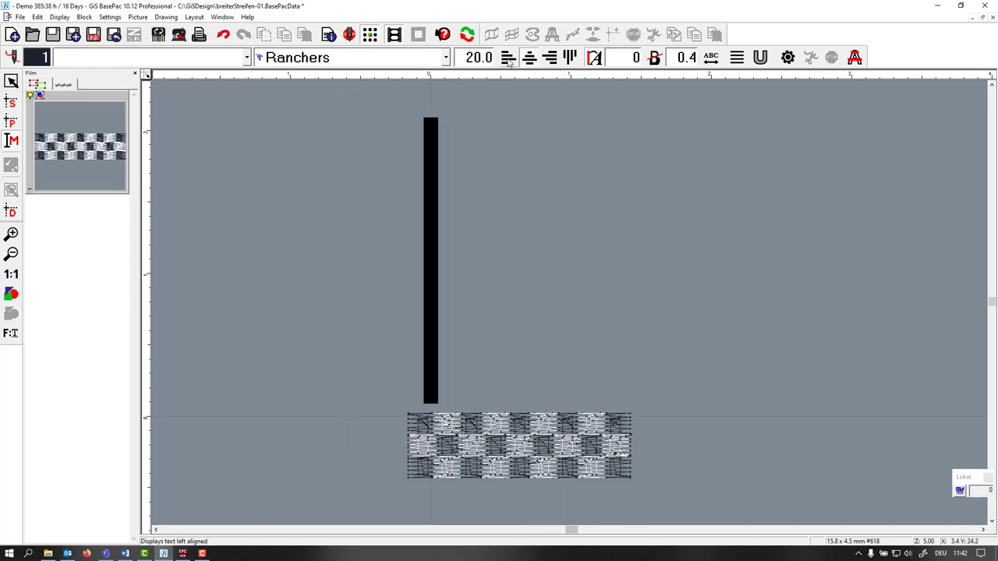
type("2 M")
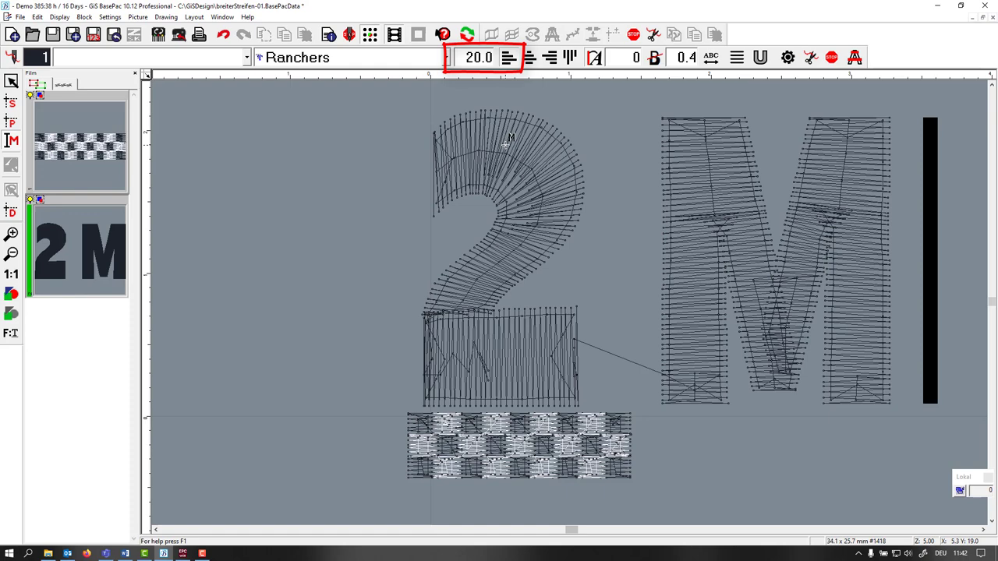
type("UCH")
key("Return")
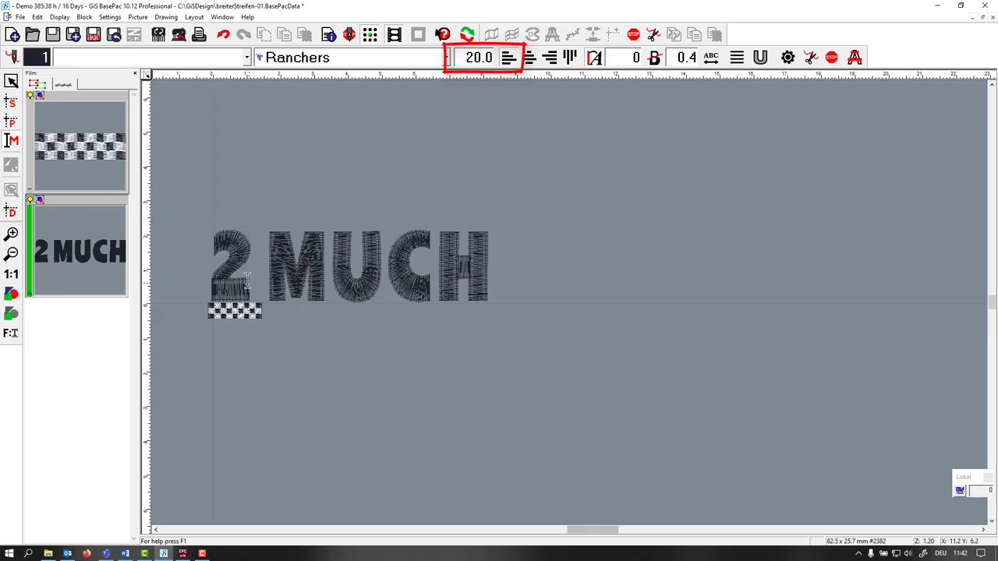
Resize the 2 MUCH lettering to 3.6, after first trying 3.5
left_click(573, 313)
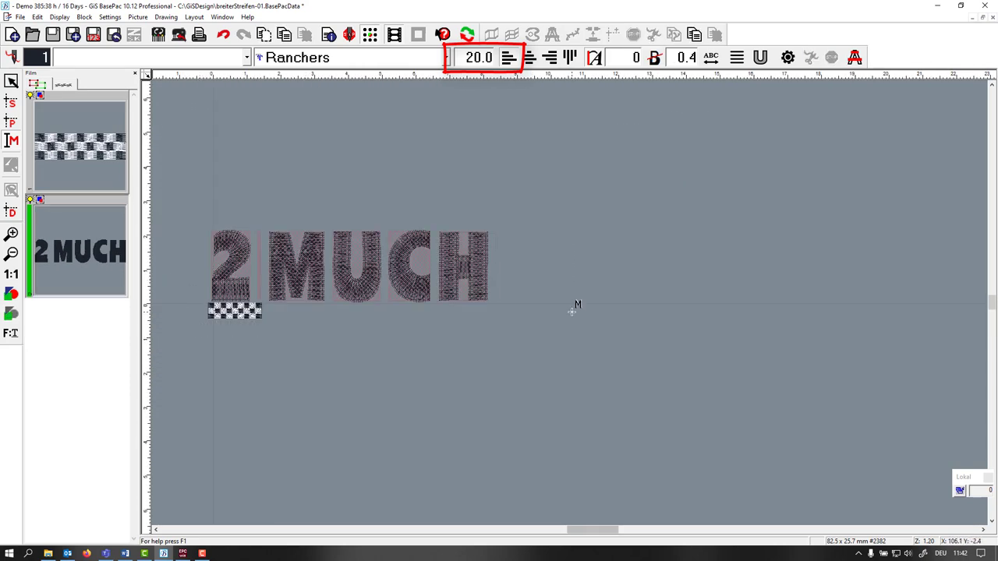
double_click(473, 62)
type("3,5")
key("Return")
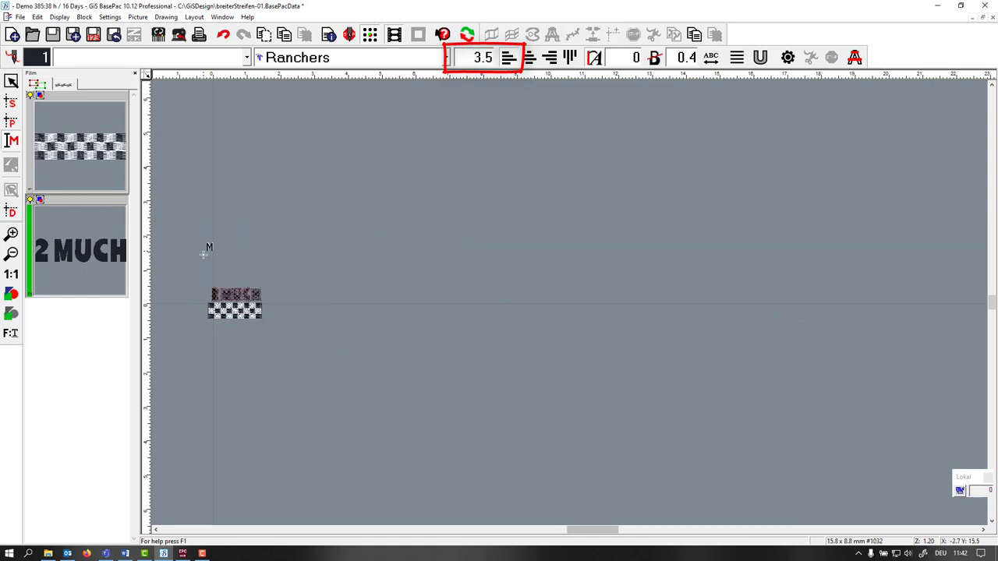
scroll(195, 336, "up", 5)
double_click(484, 58)
type("3,6")
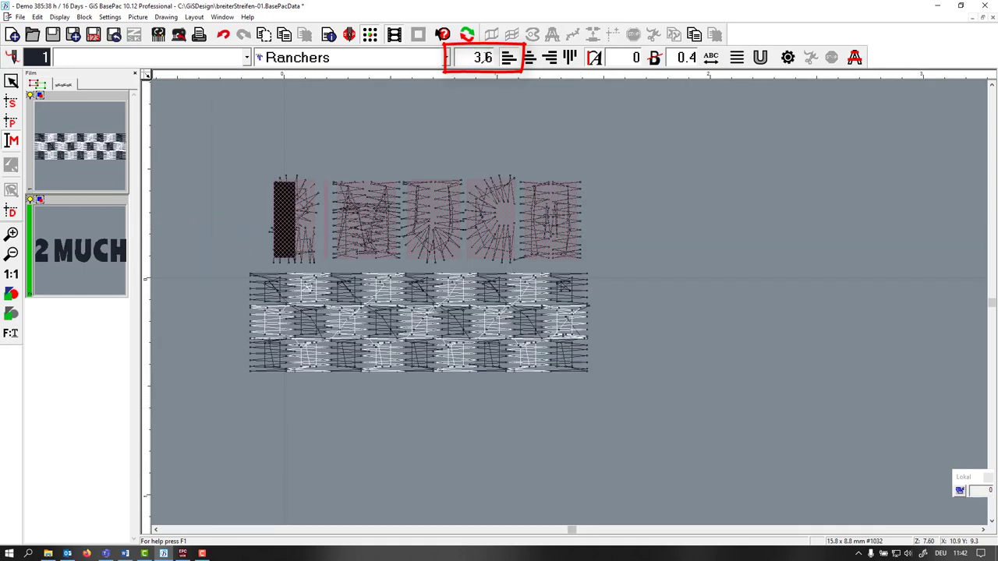
key("Return")
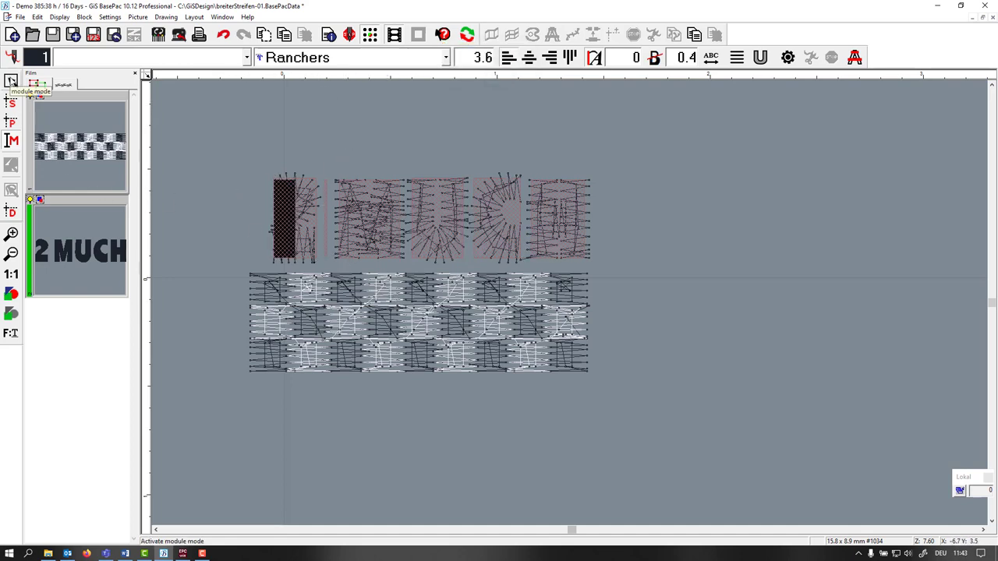
Select 2 MUCH and the checkered stripe and justify them to centre the lettering
left_click(12, 81)
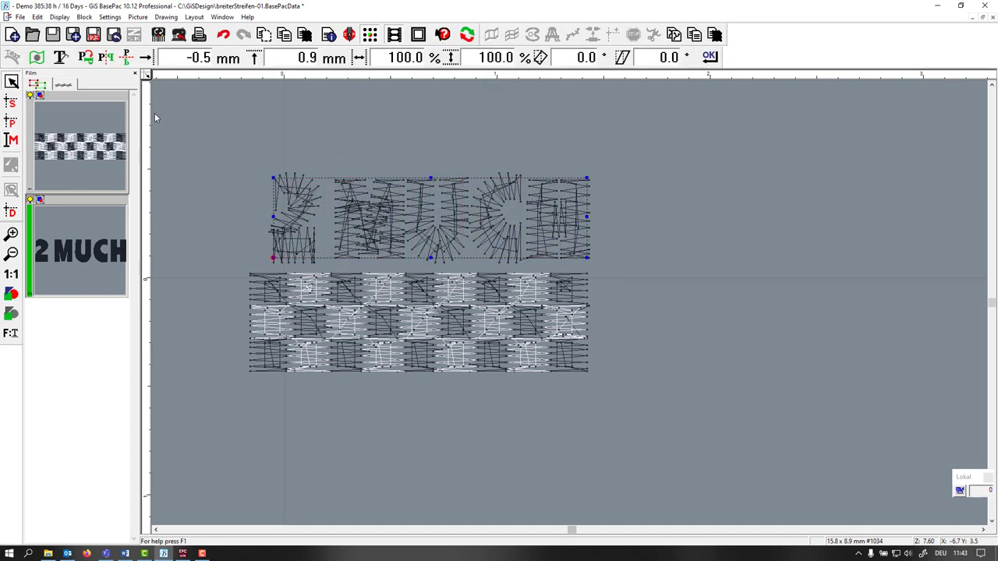
left_click(413, 315, "shift")
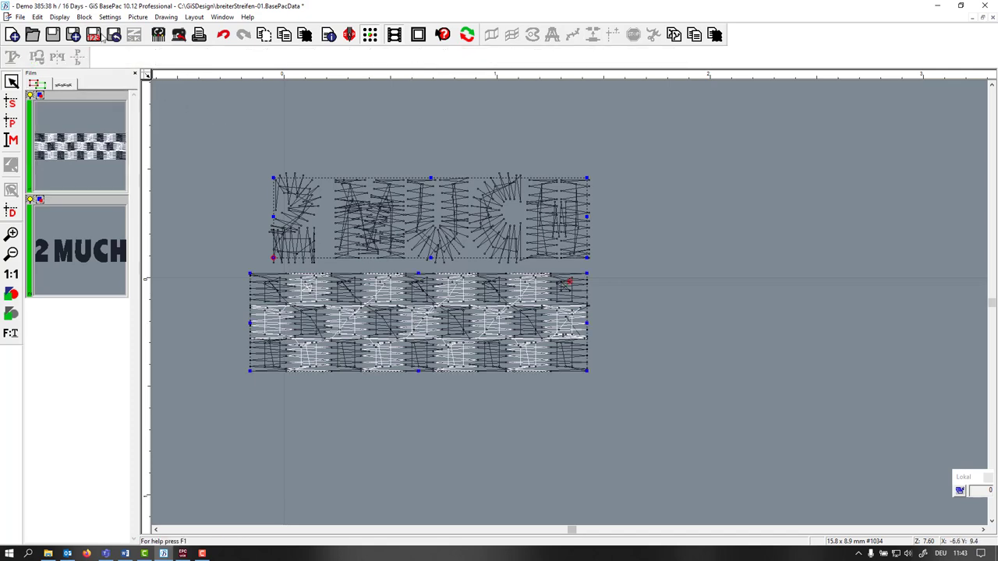
left_click(83, 16)
left_click(125, 149)
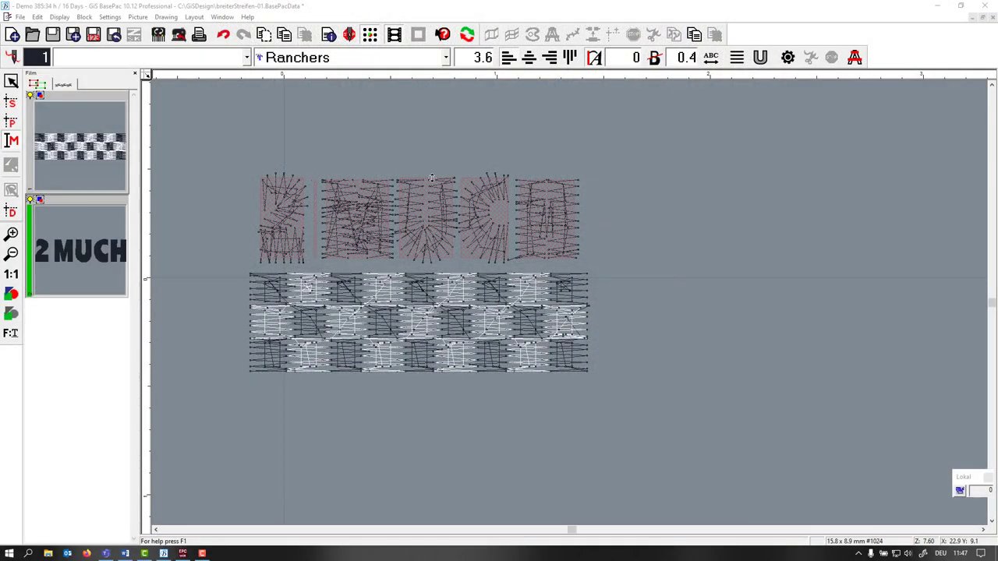
Lower the 2 MUCH fill stitch distance from 3.70 to 2.80 under Stitch type
left_click(787, 57)
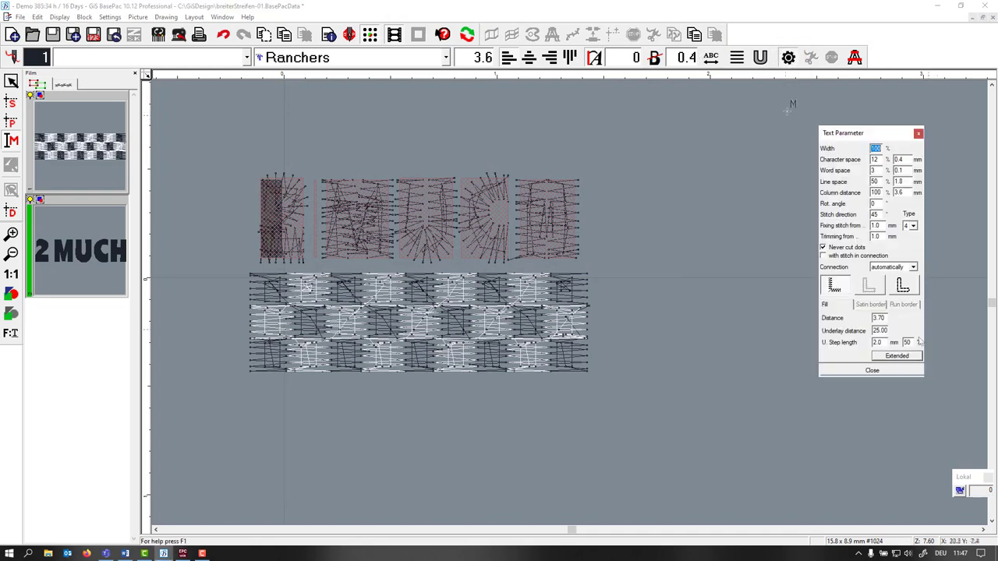
left_click(897, 355)
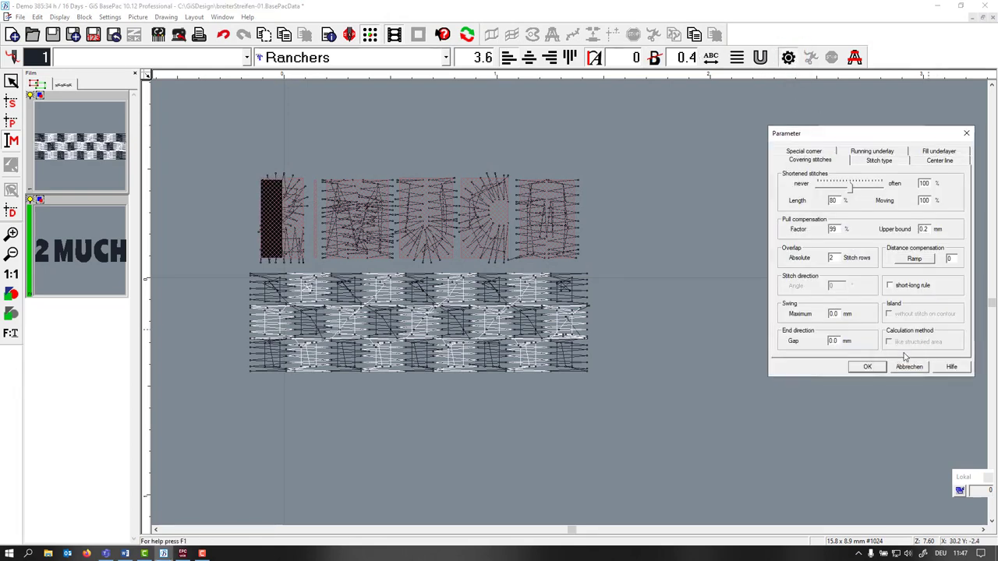
left_click_drag(860, 137, 783, 129)
left_click(802, 153)
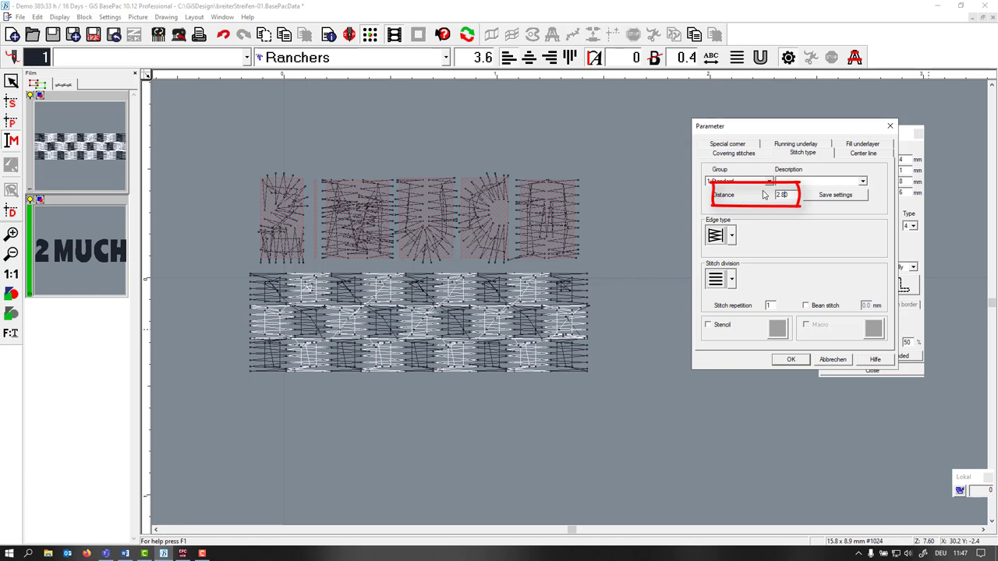
key("Return")
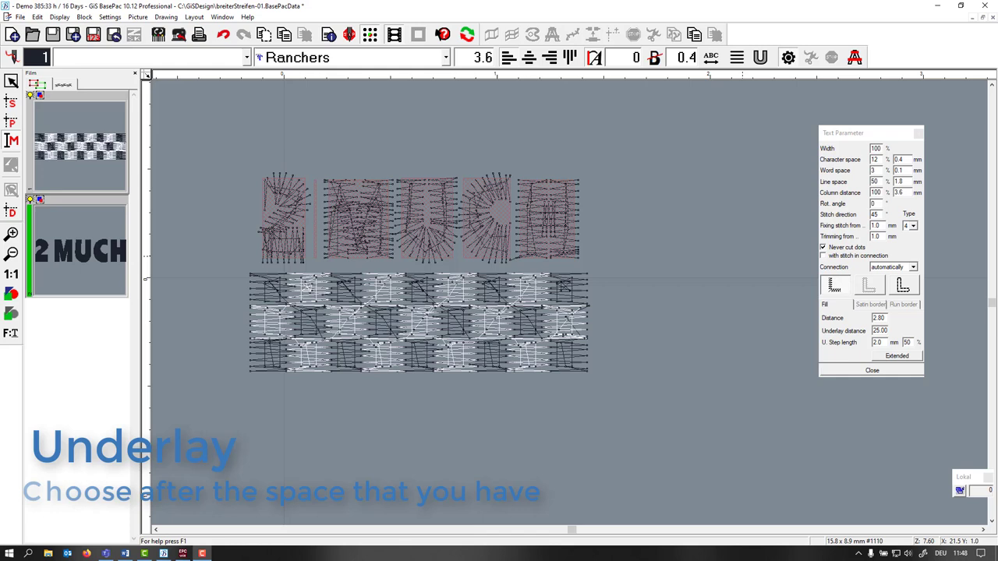
Set the running underlay to run on the letters' centre line
left_click(905, 357)
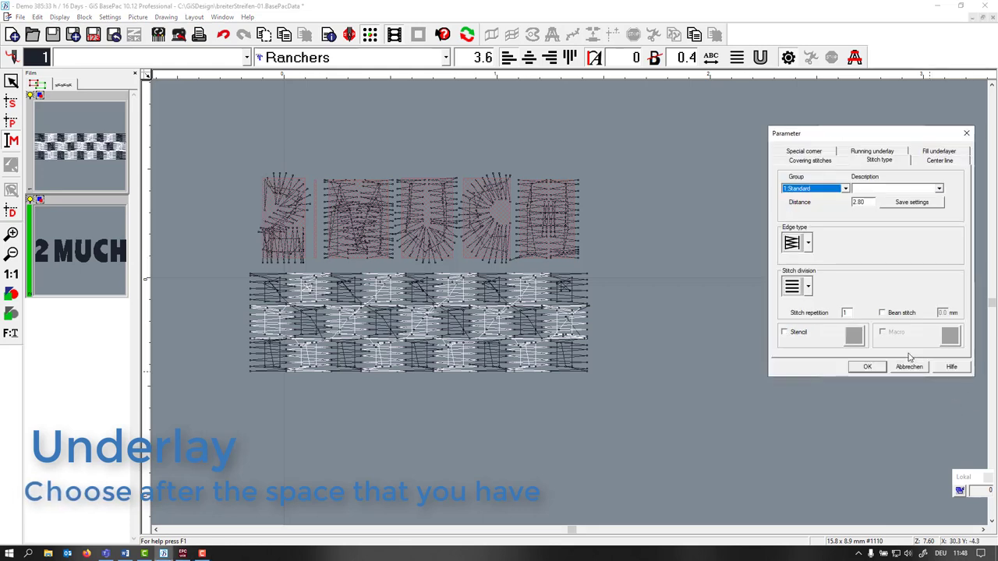
left_click(873, 153)
left_click(940, 161)
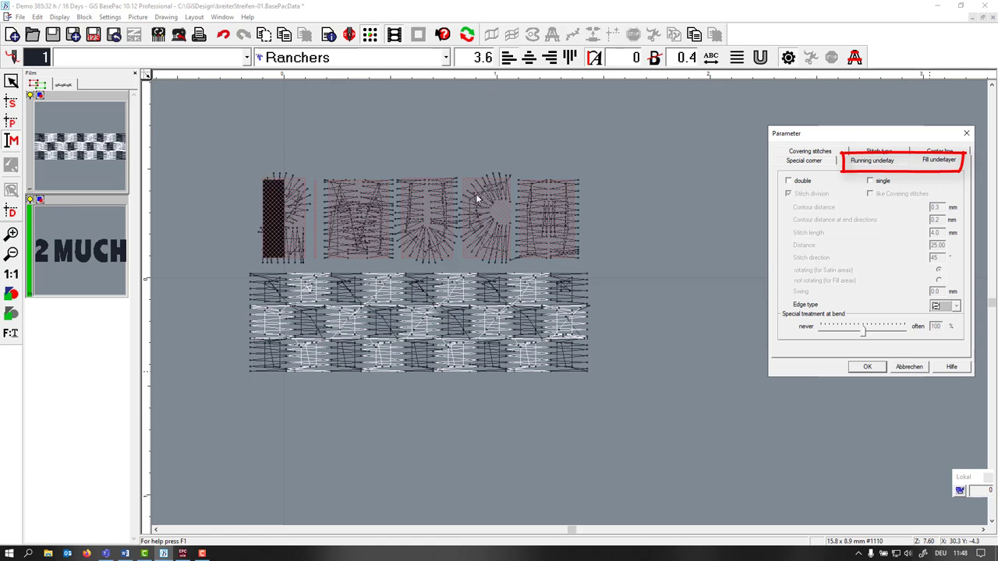
left_click(886, 161)
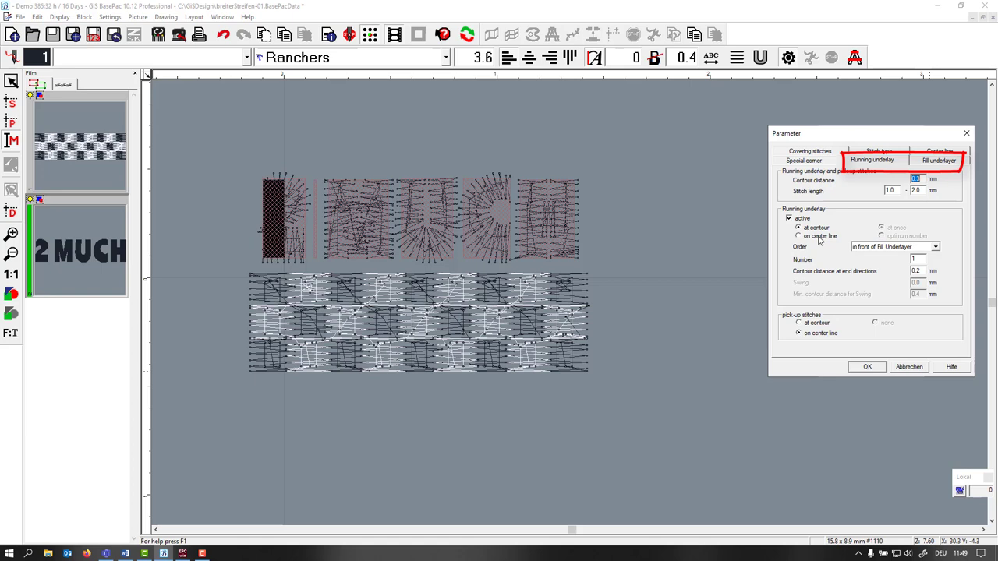
left_click(820, 239)
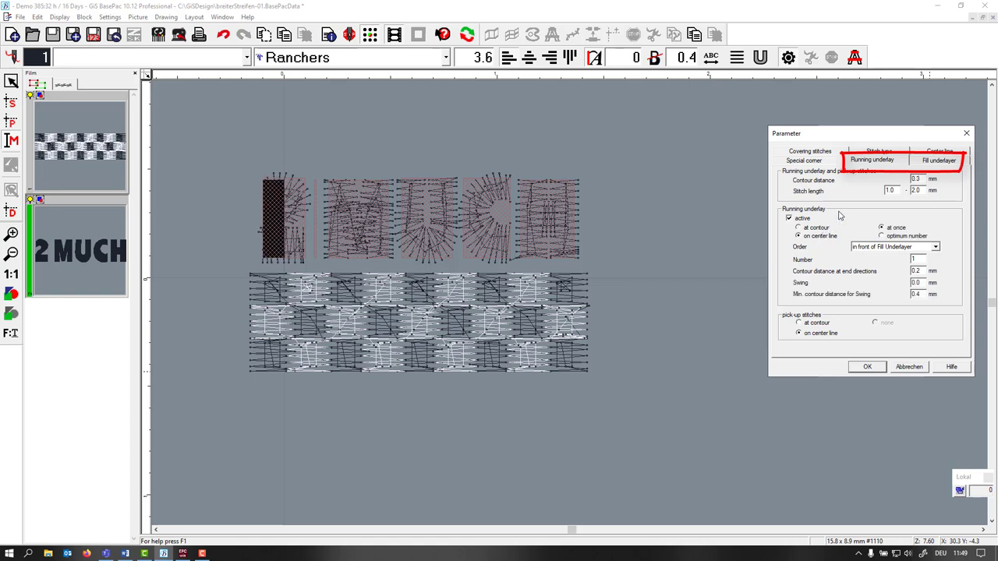
left_click(967, 133)
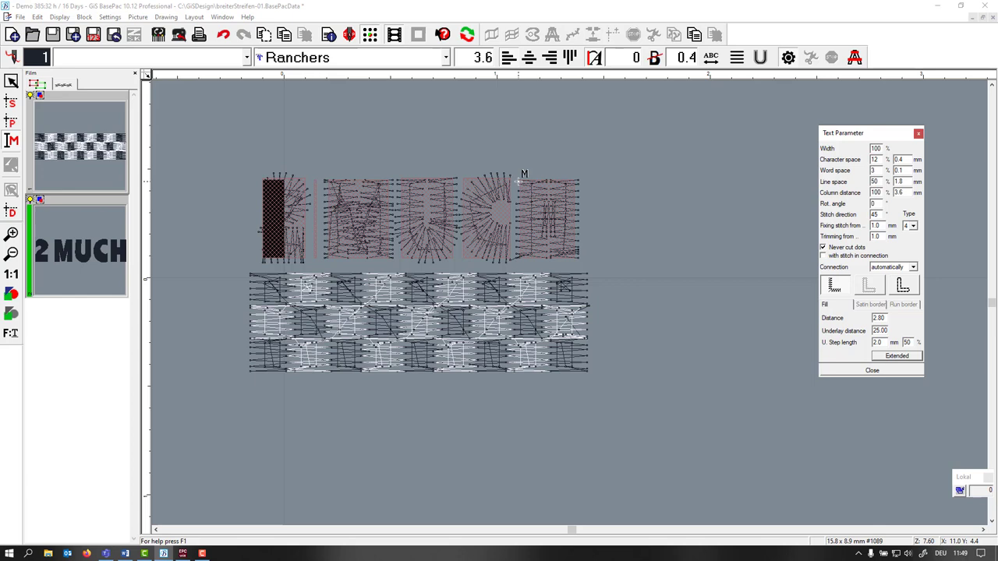
Enter 0.5 mm as the first underlay stitch length value
left_click(897, 356)
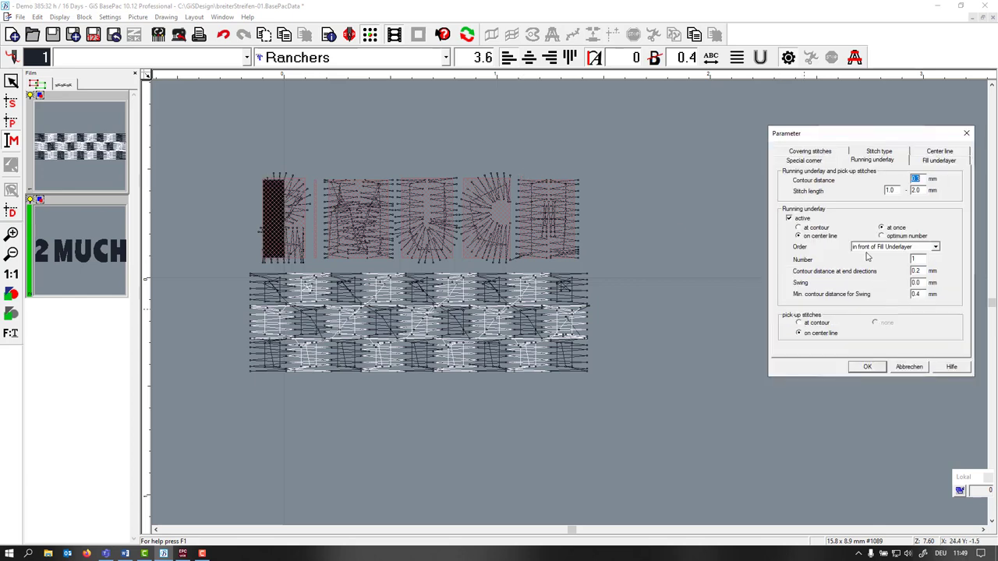
double_click(889, 190)
type("0.5")
key("Tab")
Complete the underlay stitch length range at 0.8 mm and confirm it
type("0.")
left_click(867, 366)
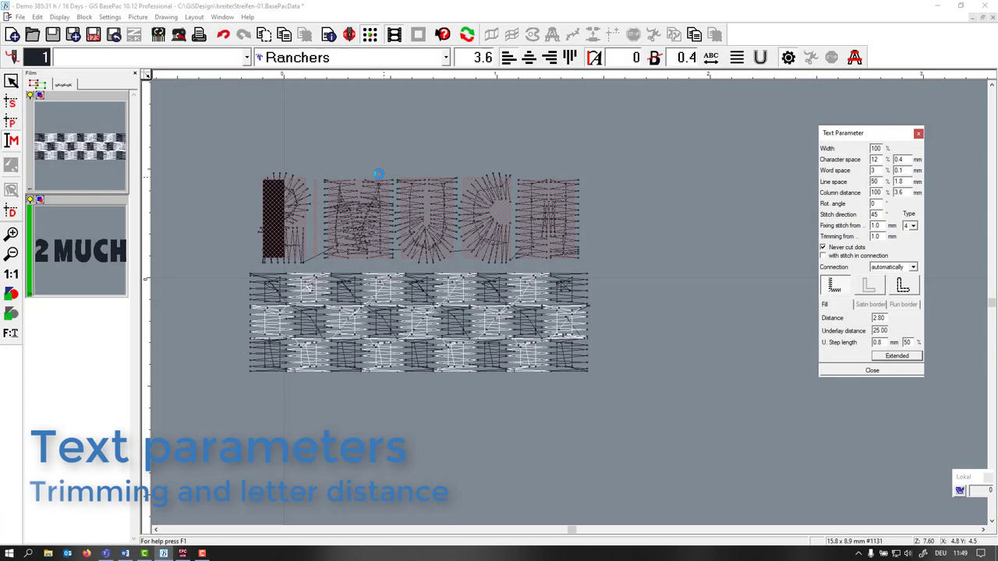
scroll(377, 173, "up", 2)
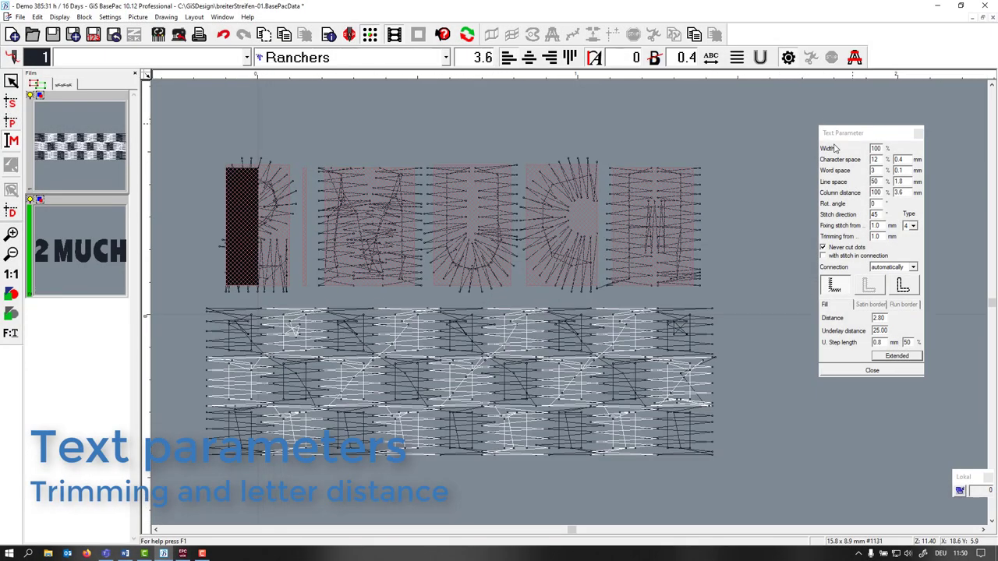
Try 14 % character spacing, then undo back to 12 % / 0.4 mm
left_click_drag(838, 133, 831, 133)
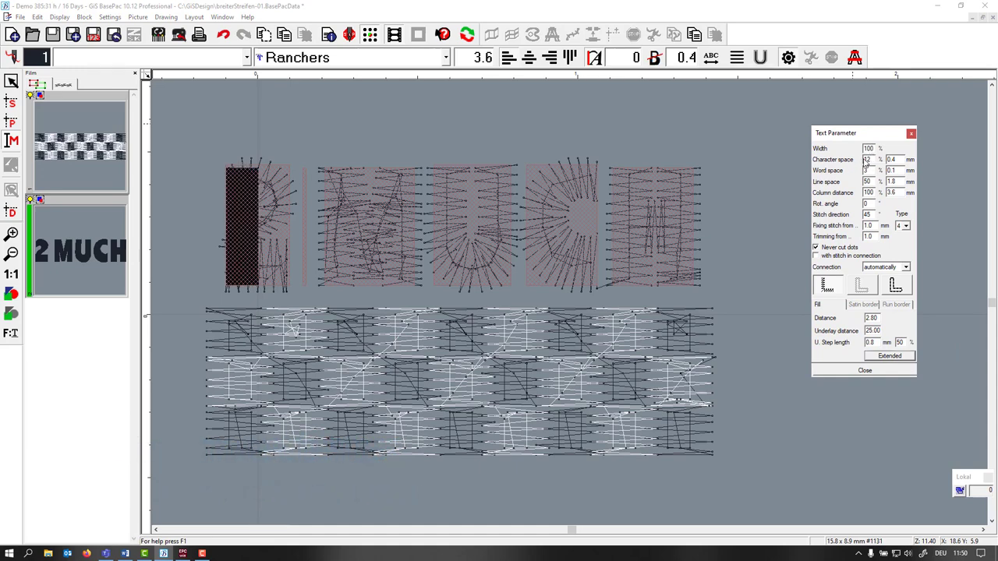
double_click(865, 159)
type("14")
key("Return")
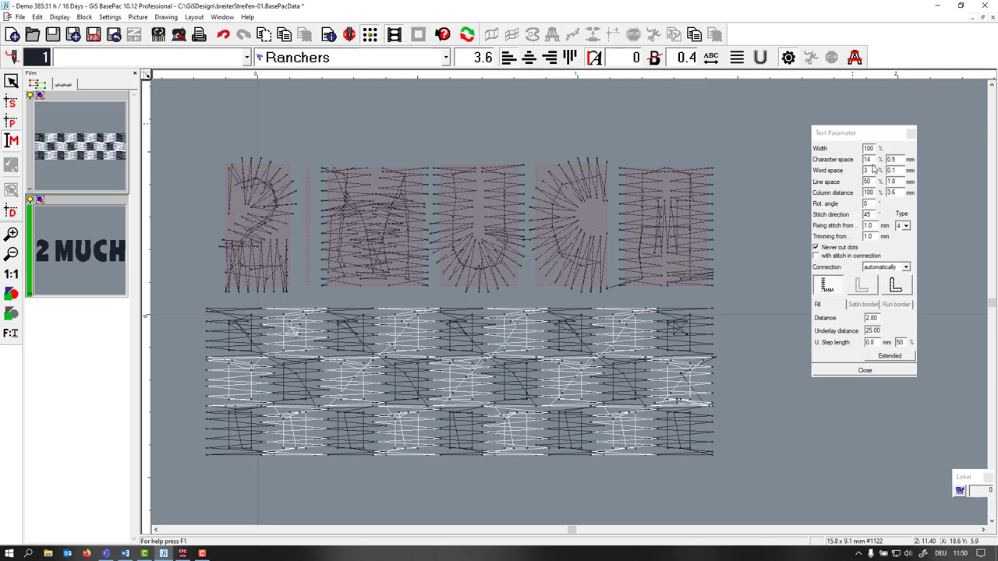
key("ctrl+z")
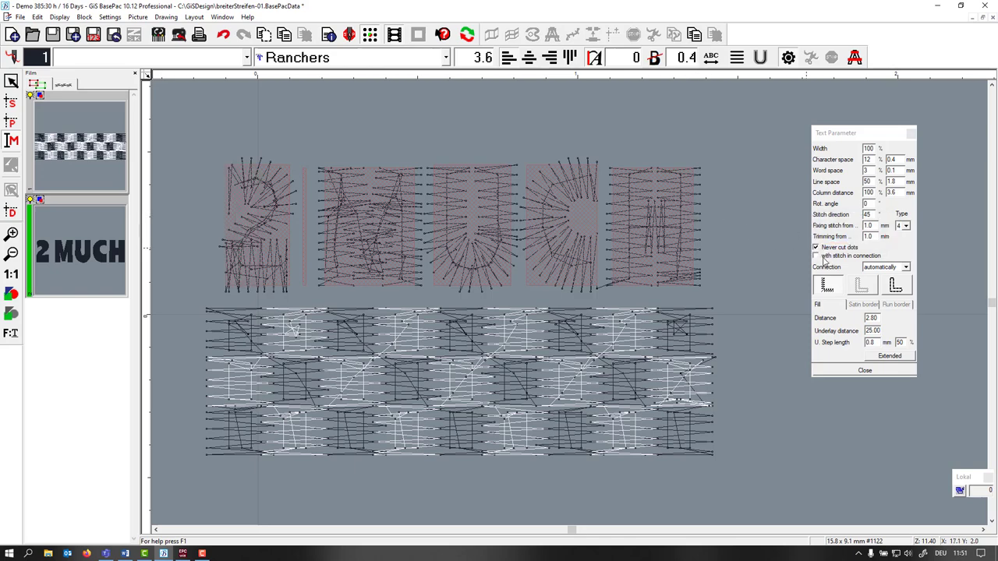
Enable 'with stitch in connection' for 2 MUCH instead of never cut dots
left_click(824, 261)
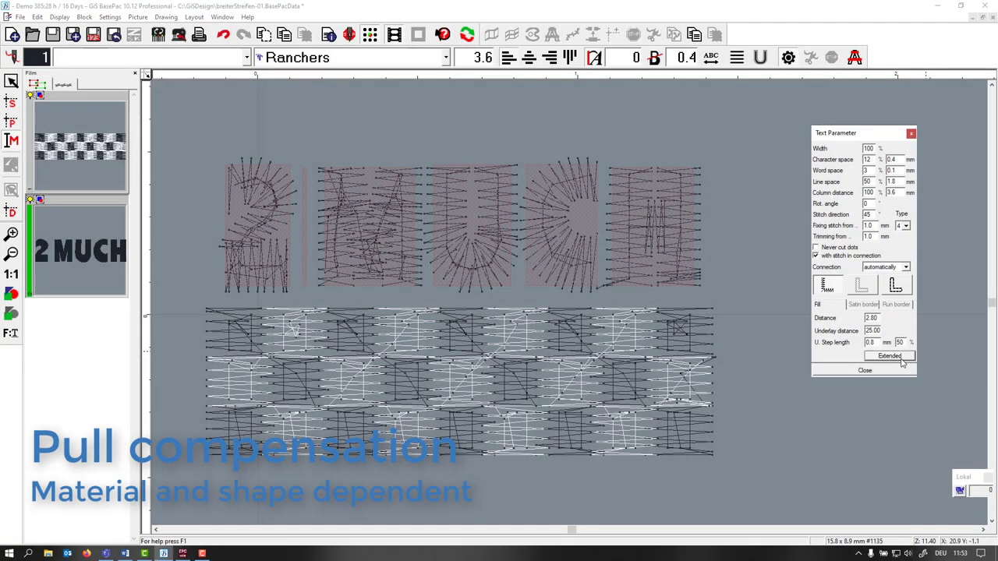
Raise the Covering stitches pull compensation upper bound to 0.2 mm
left_click(901, 361)
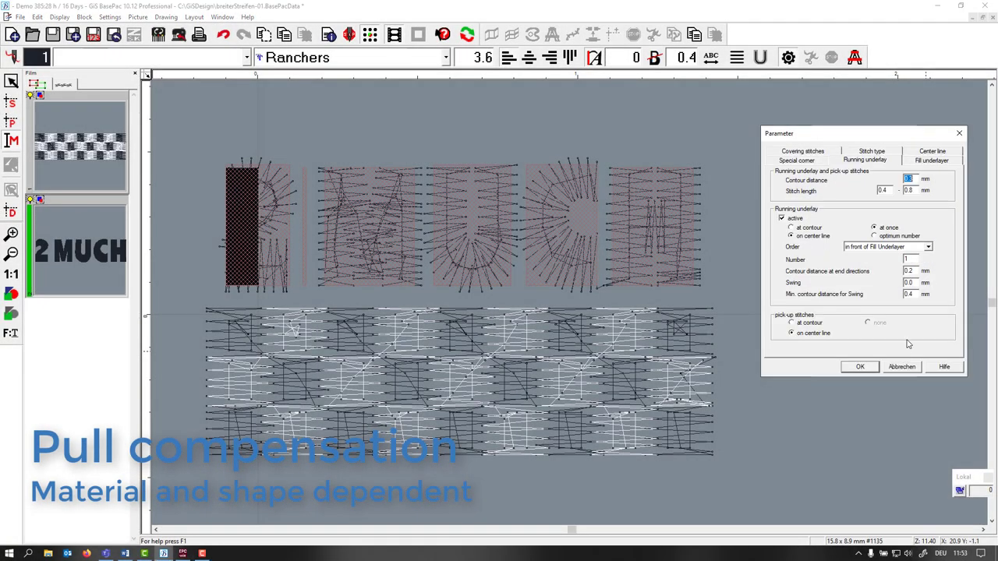
left_click(804, 152)
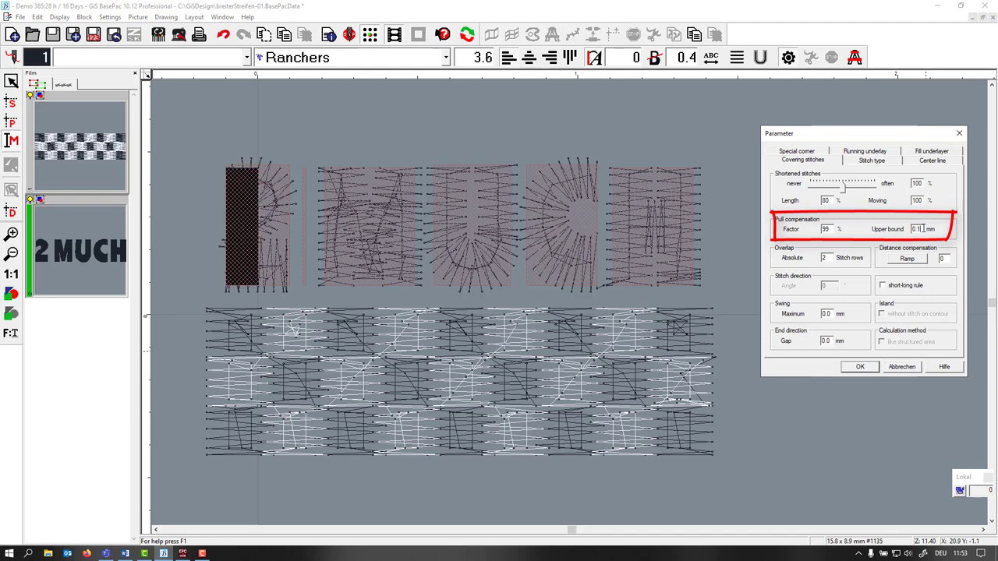
key("BackSpace")
type("2")
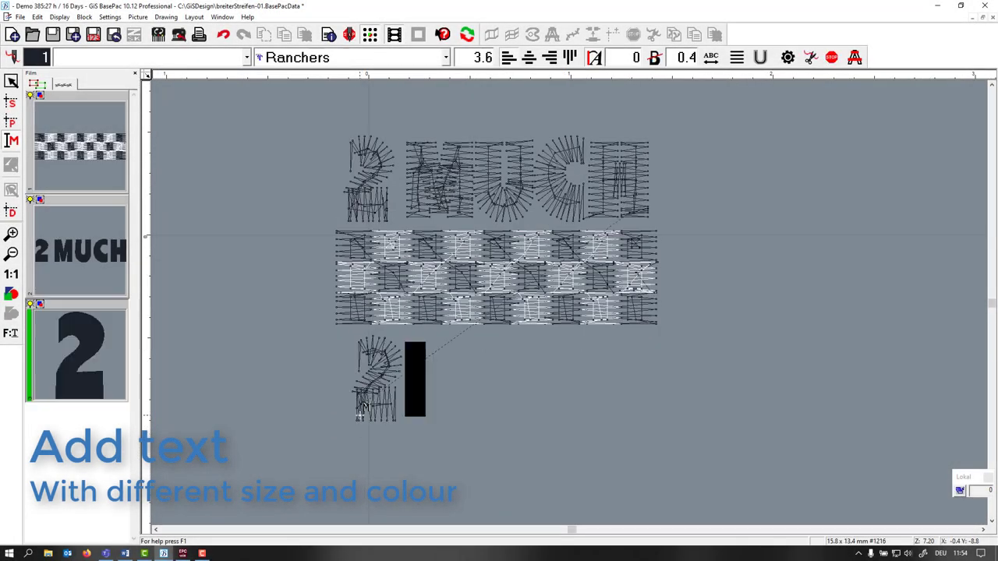
Add the text '2 YOUNG' below the checkered stripe
type(" YOUNG")
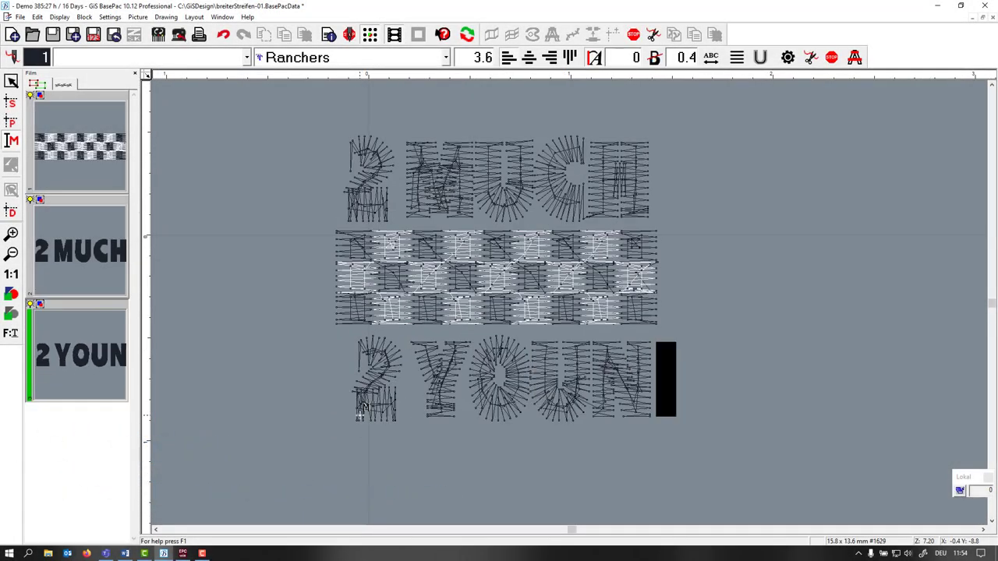
left_click(576, 432)
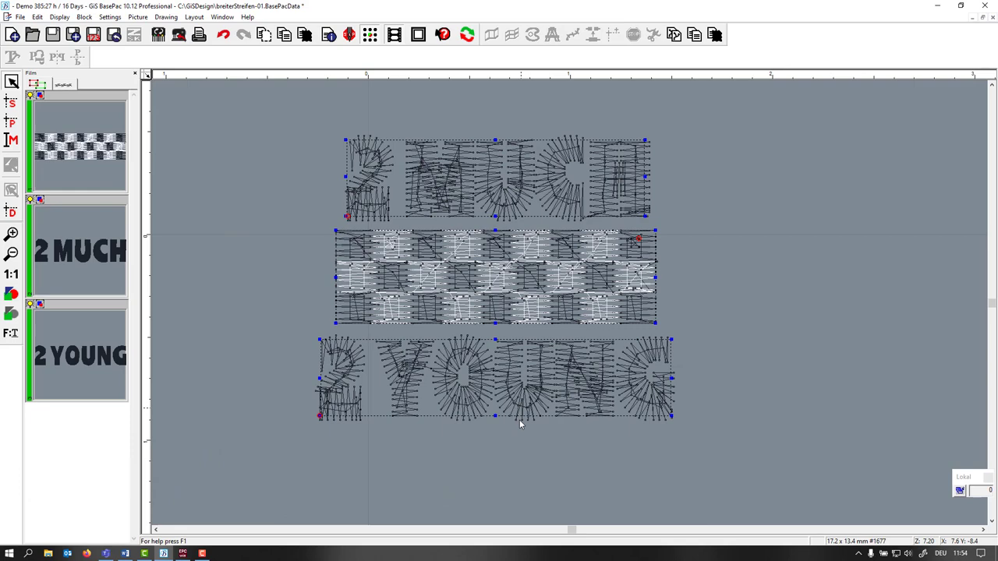
left_click(548, 419)
Change the 2 YOUNG font size to 3.3
left_click(711, 366)
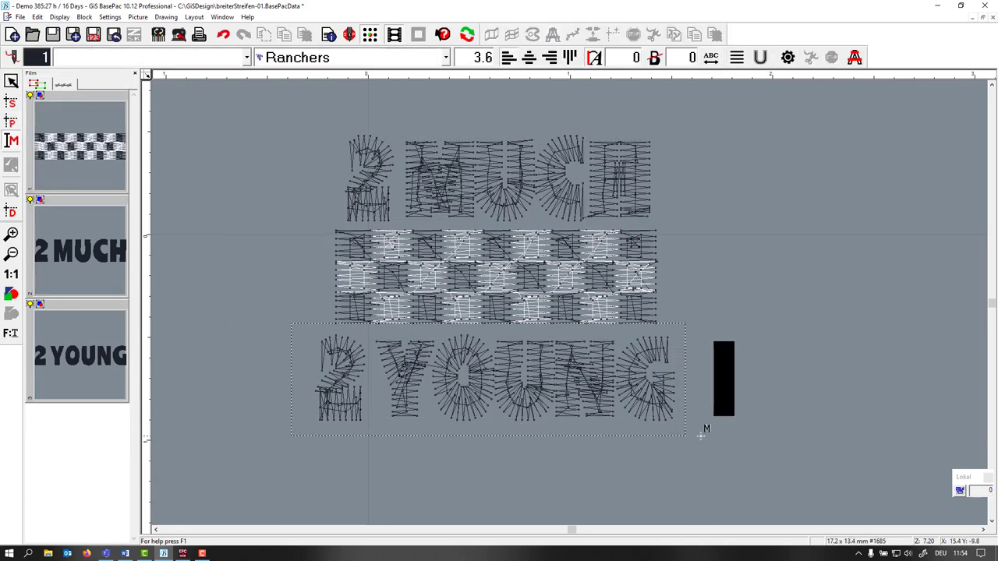
double_click(493, 57)
type("3")
key("Return")
type(".3")
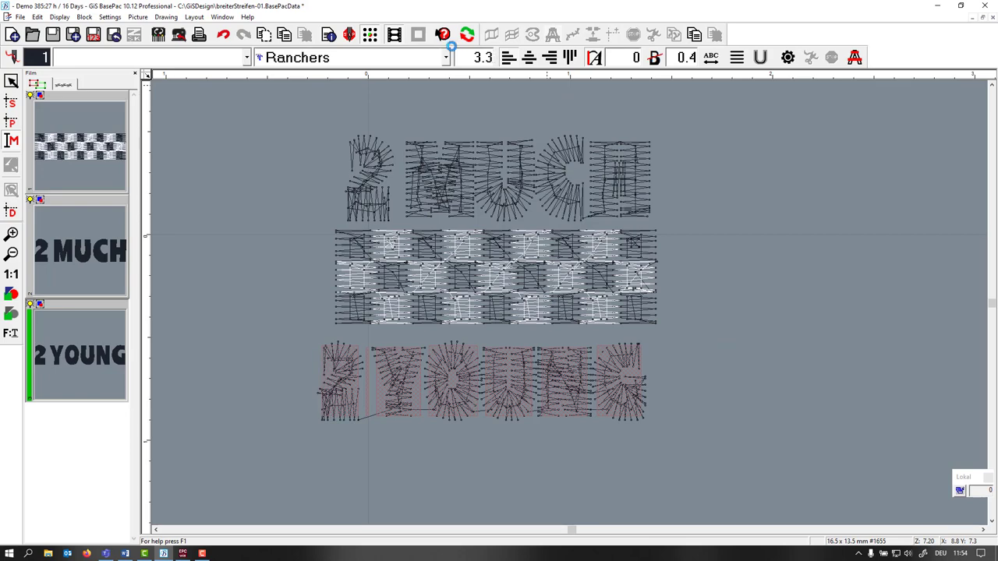
key("Return")
left_click(718, 464)
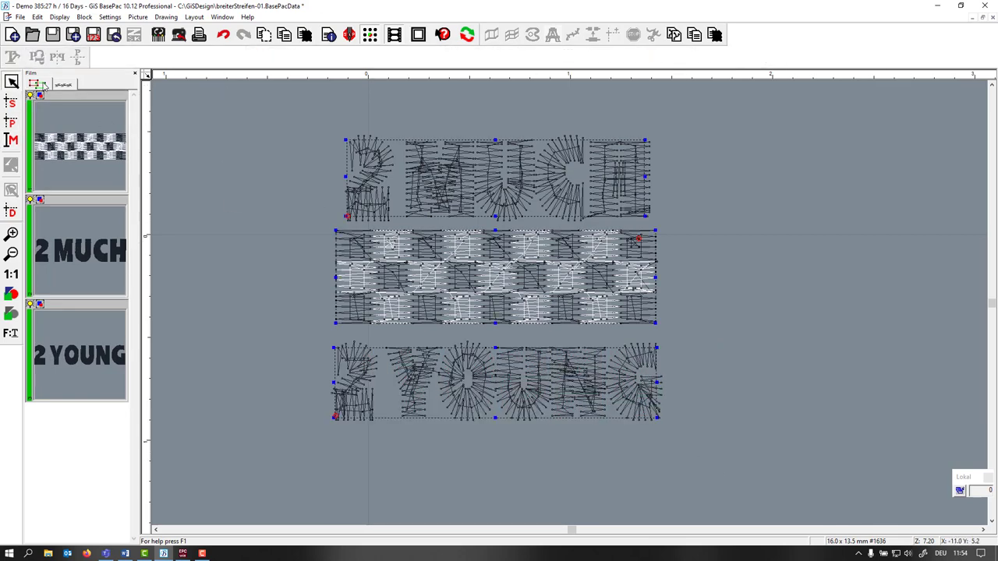
In the stitch-object list, give the 2 YOUNG letters white thread (colour 2)
left_click(65, 84)
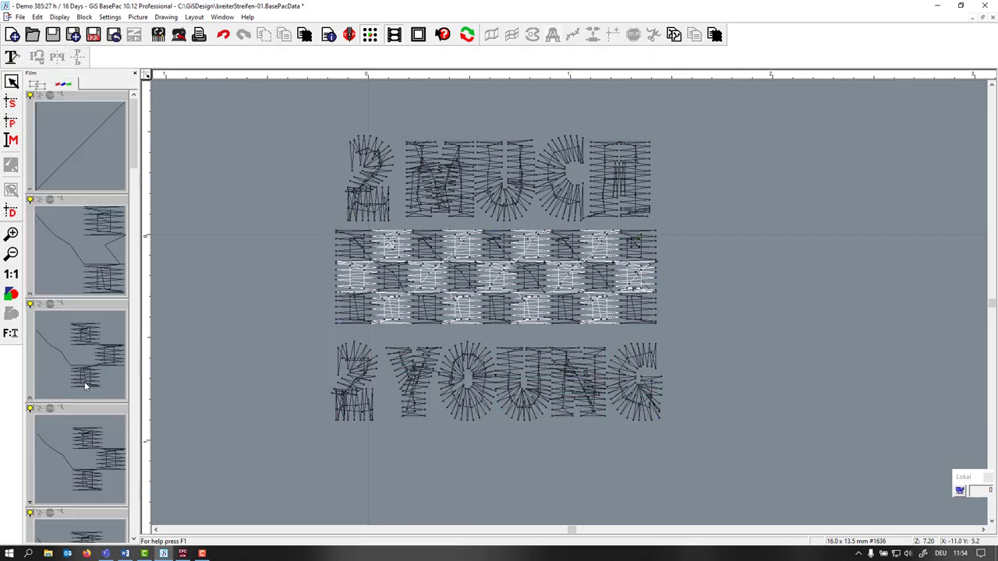
scroll(86, 386, "down", 5)
scroll(86, 386, "down", 3)
right_click(82, 460)
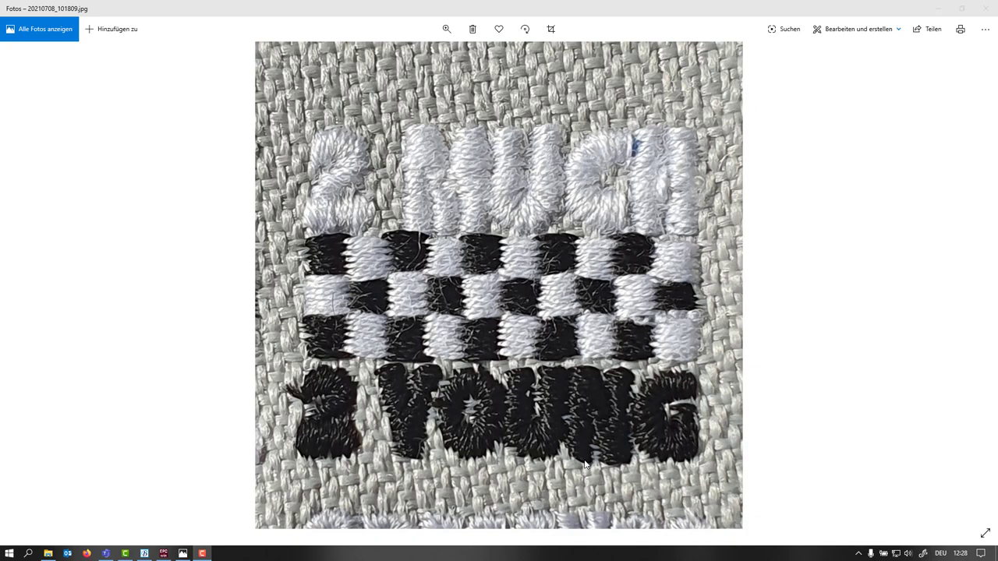
Back in the design, set the 2 YOUNG end-direction gap to 0.1 mm
left_click(984, 8)
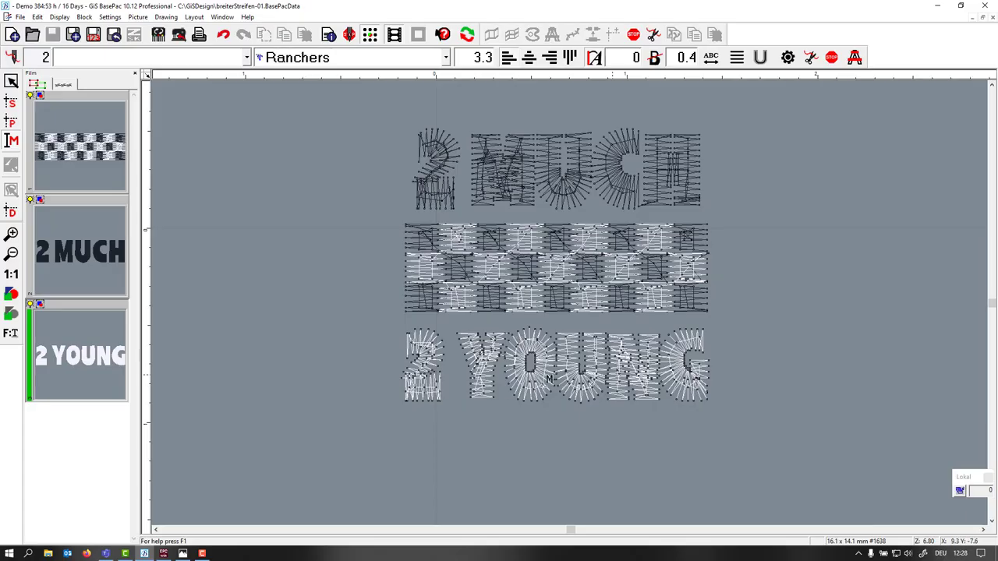
left_click(788, 57)
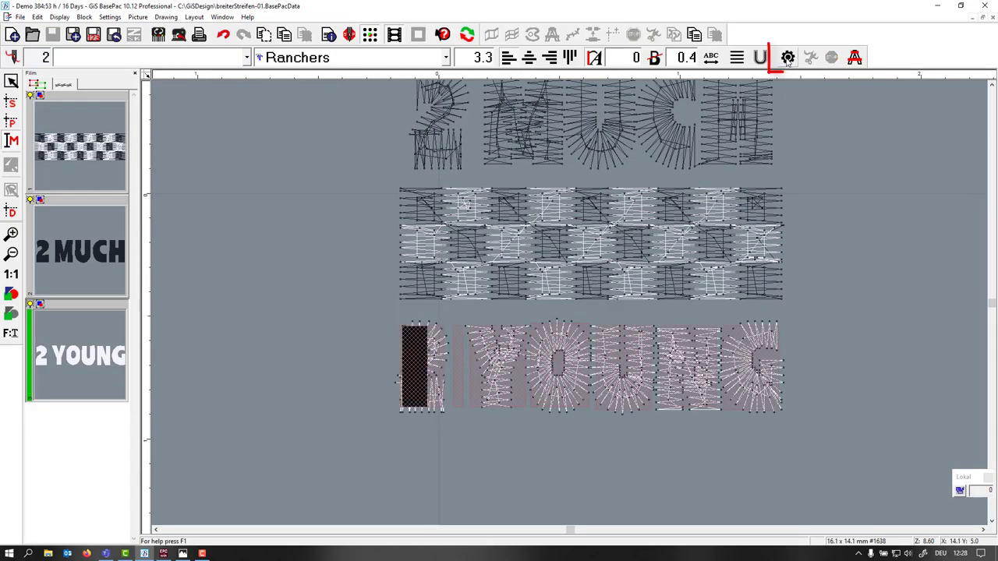
left_click(889, 355)
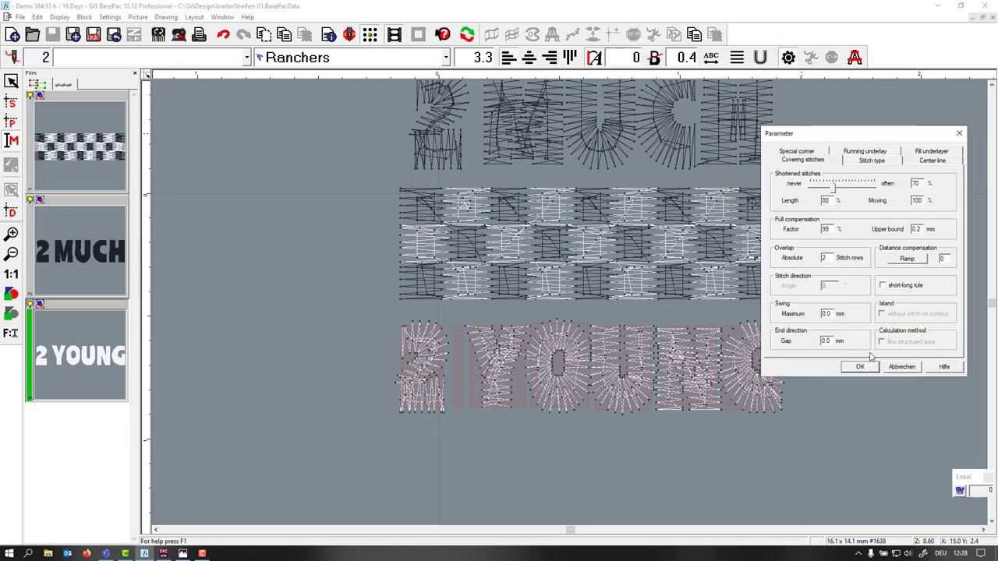
key("BackSpace")
type("1")
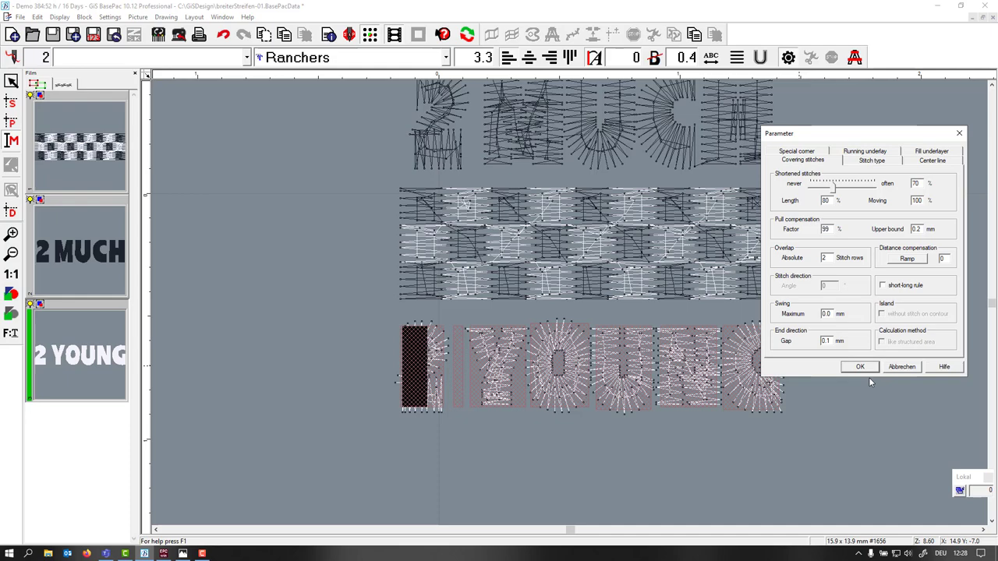
left_click(860, 366)
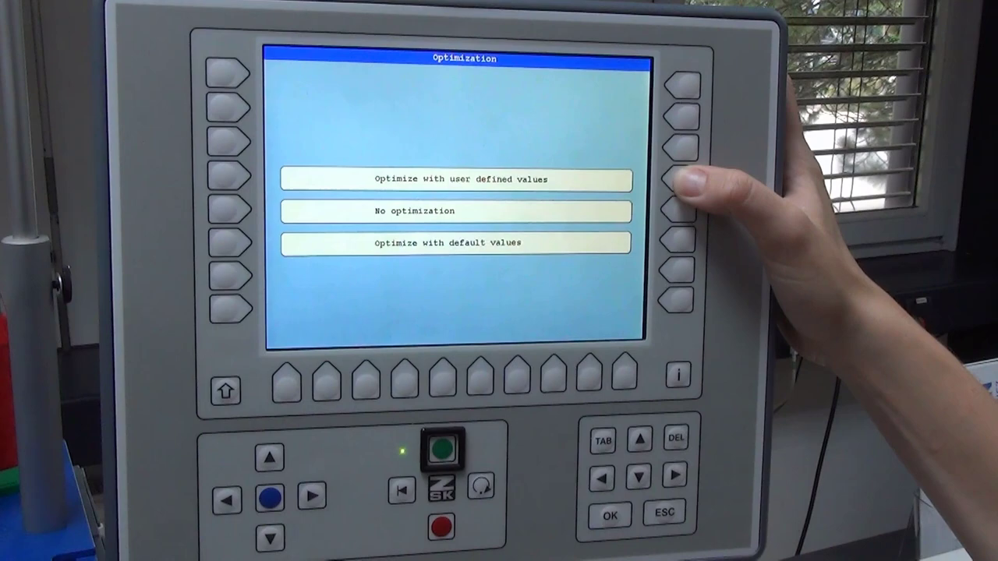
Choose user-defined optimization values with Cleaning enabled and set to 3 INC
left_click(678, 181)
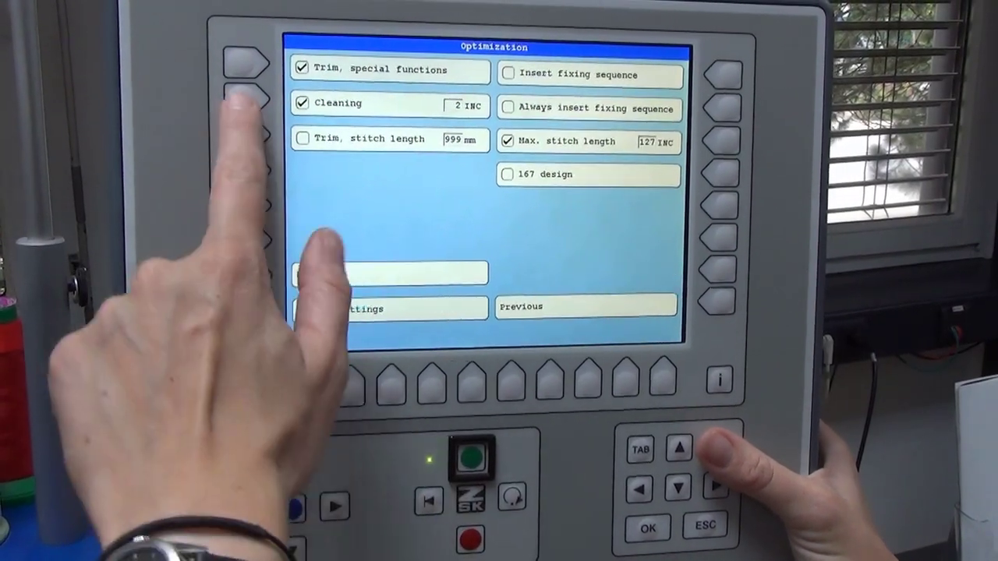
left_click(245, 96)
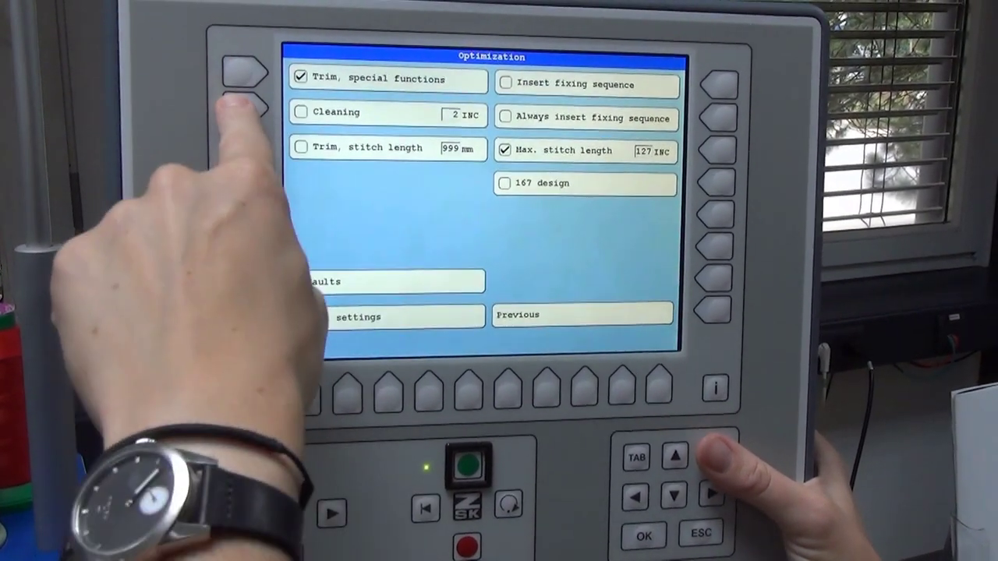
left_click(246, 104)
left_click(458, 114)
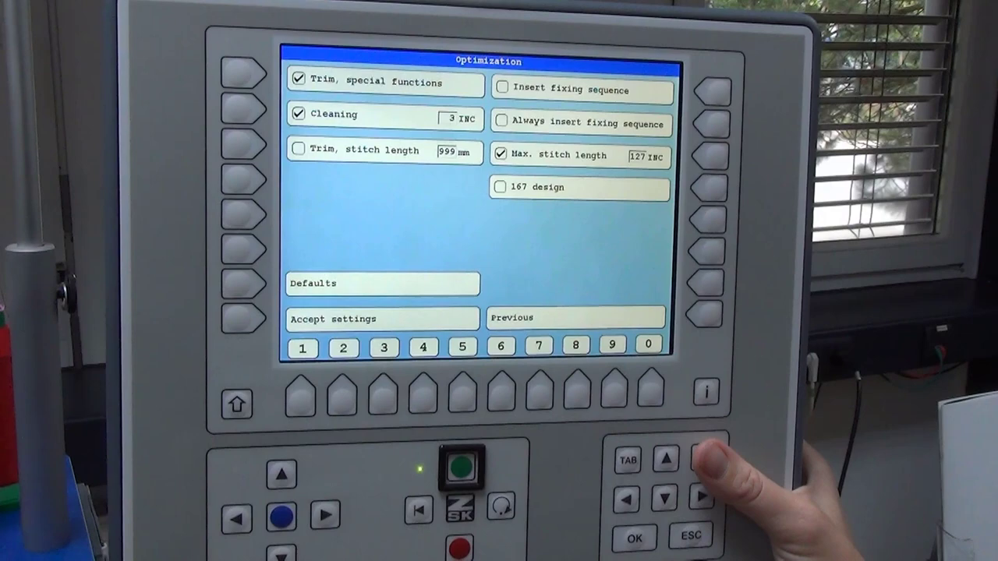
Accept the settings, optimize with the set values, and accept the loaded 2MUCH design
left_click(244, 316)
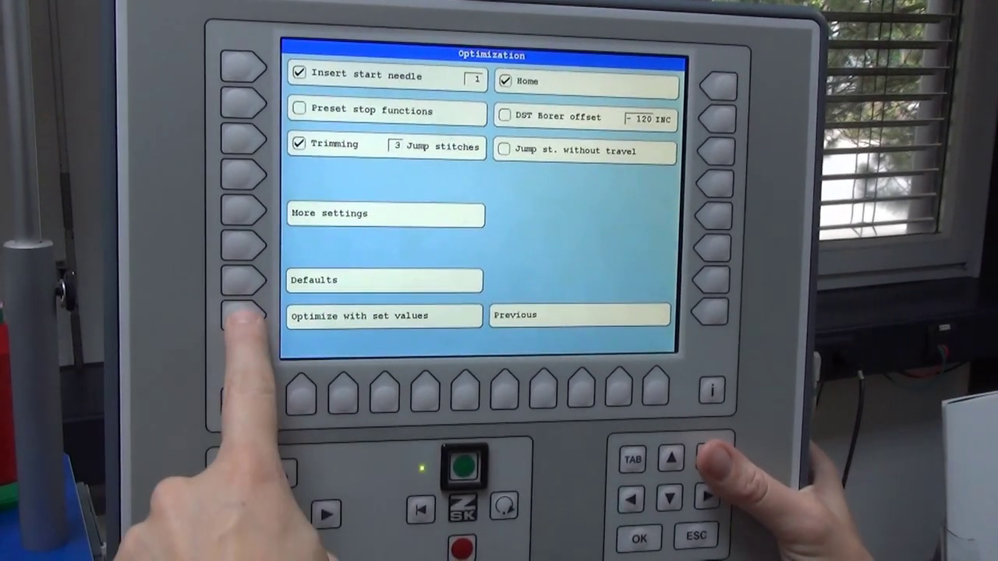
left_click(246, 313)
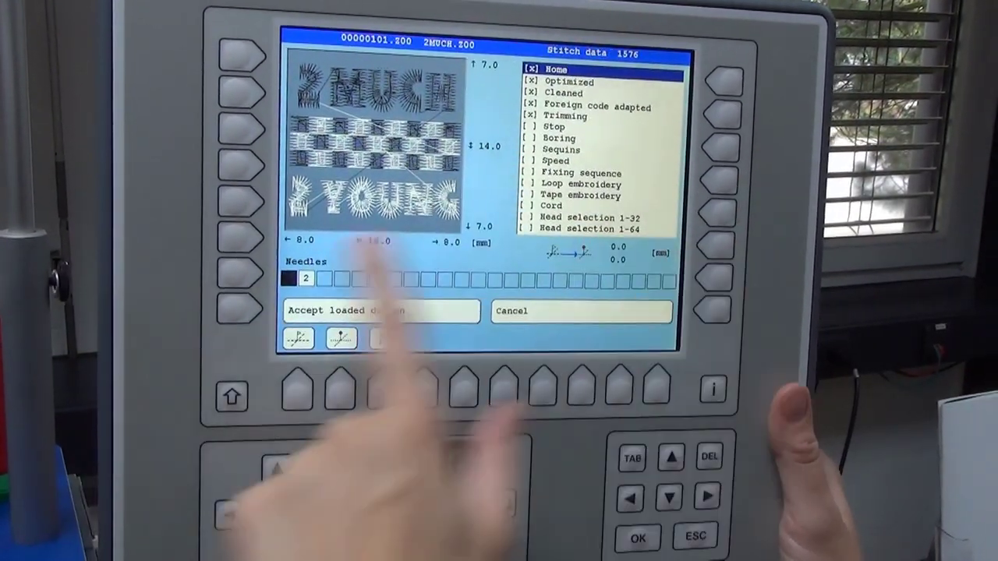
left_click(246, 308)
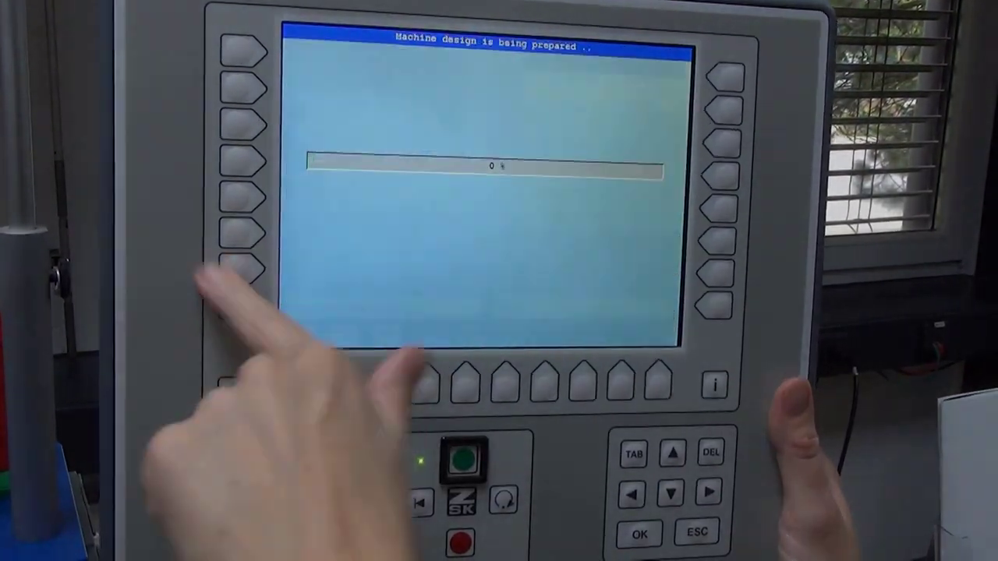